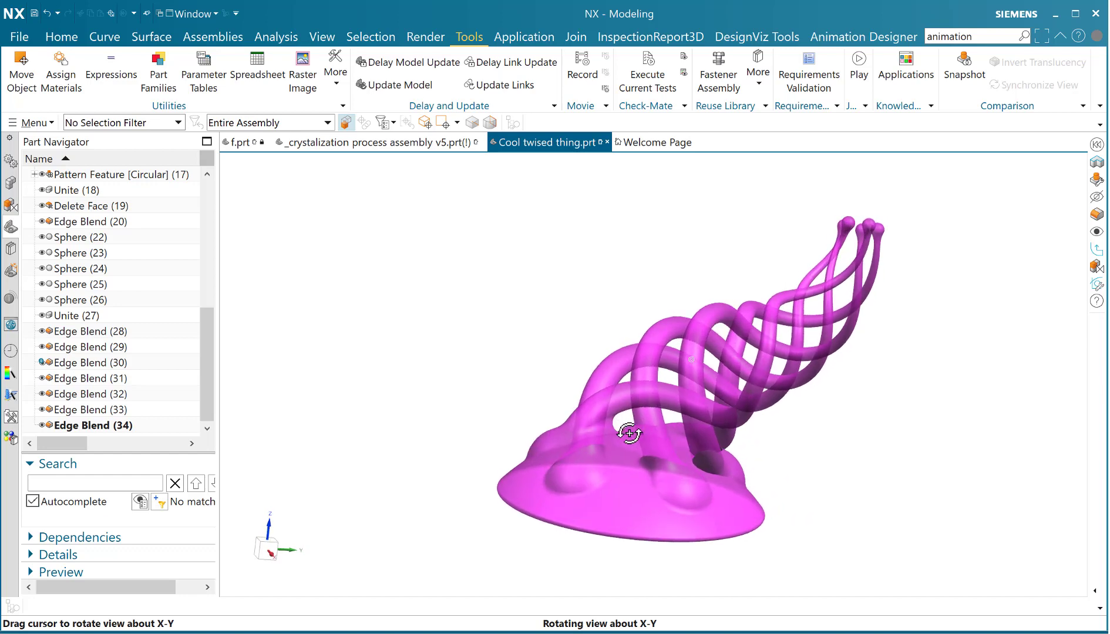
Examine the finished twisted-strand model and its domed base from several angles.
scroll(529, 324, "down", 1)
scroll(837, 437, "up", 2)
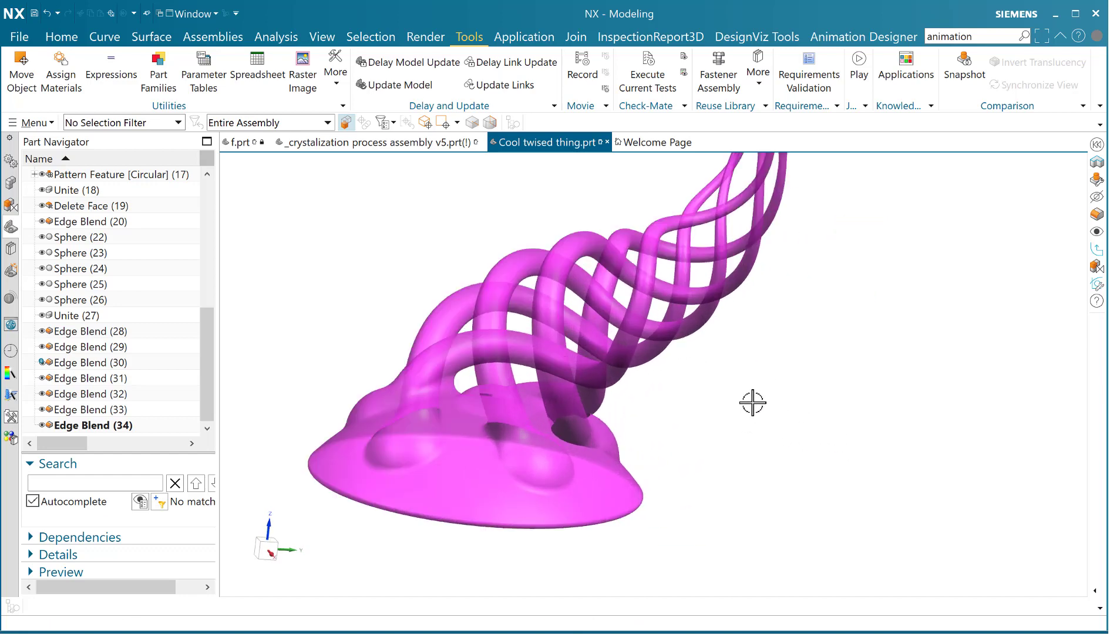
middle_click_drag(753, 402, 777, 444, "shift")
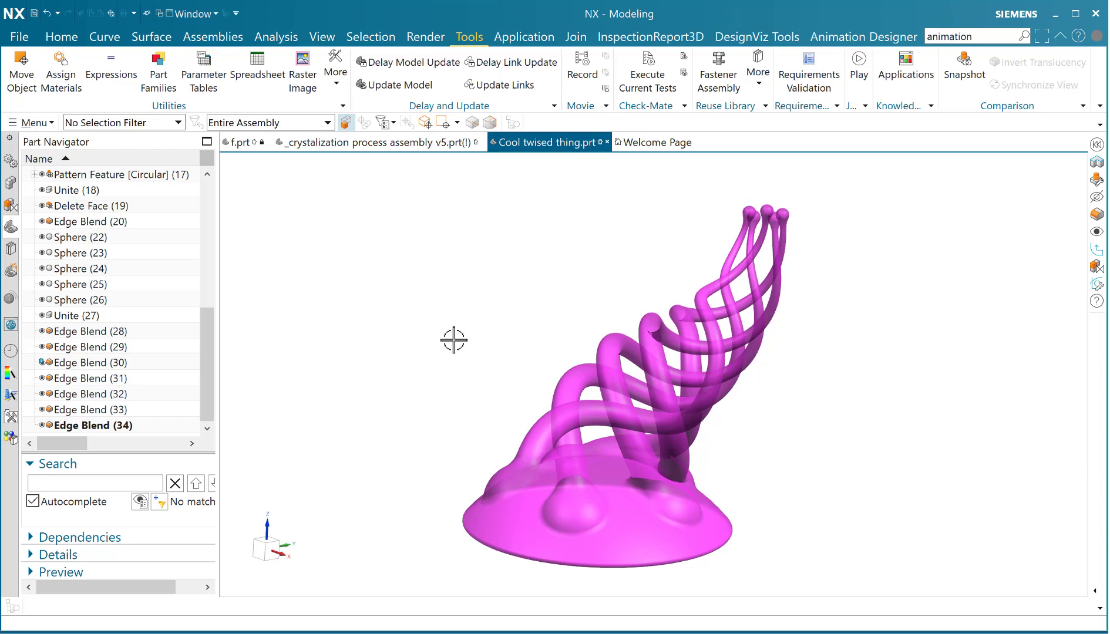
mouse_move(213, 322)
left_mouse_down()
mouse_move(214, 191)
mouse_move(212, 324)
left_mouse_up()
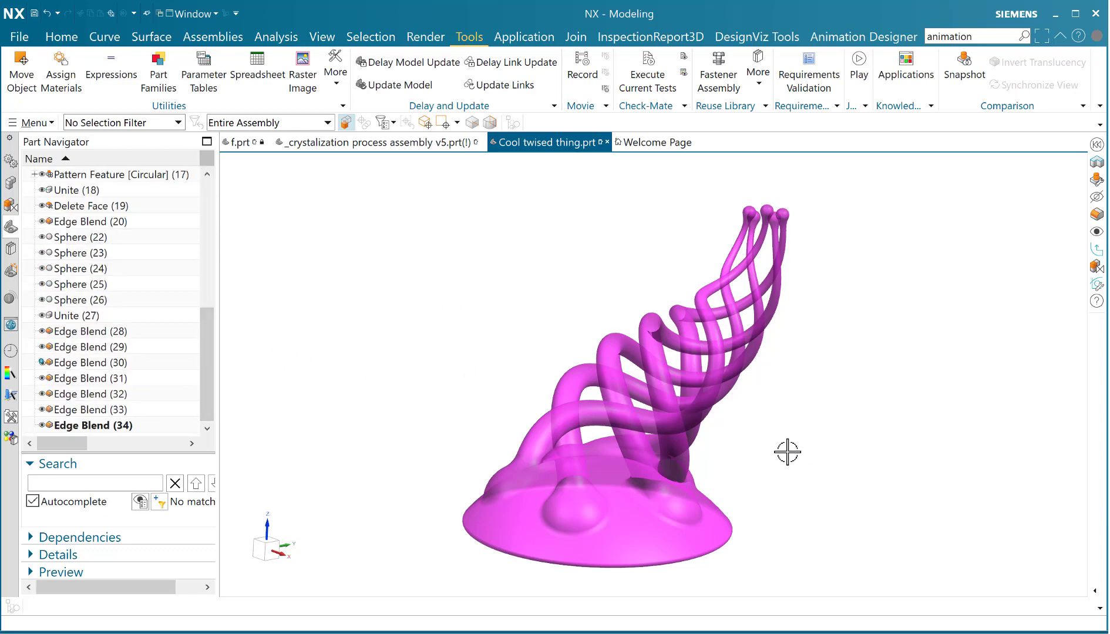
scroll(783, 448, "up", 1)
scroll(781, 449, "down", 1)
middle_click_drag(784, 448, 741, 440)
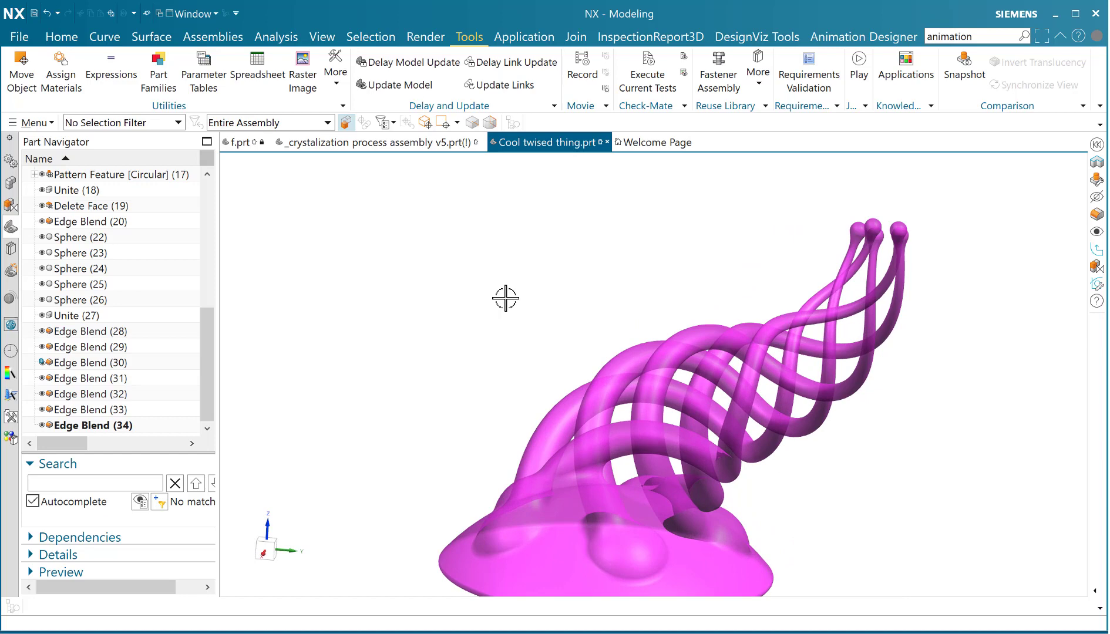
scroll(501, 327, "up", 1)
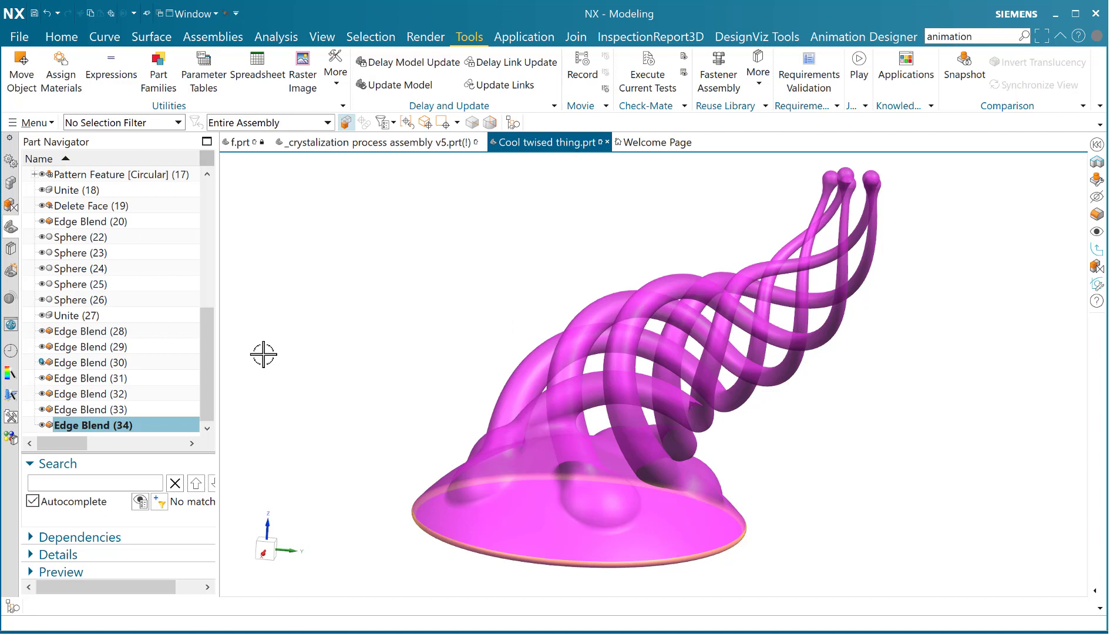
mouse_move(409, 330)
middle_mouse_down()
mouse_move(389, 290)
mouse_move(417, 315)
mouse_move(488, 317)
mouse_move(449, 317)
mouse_move(436, 340)
mouse_move(453, 322)
mouse_move(429, 331)
middle_mouse_up()
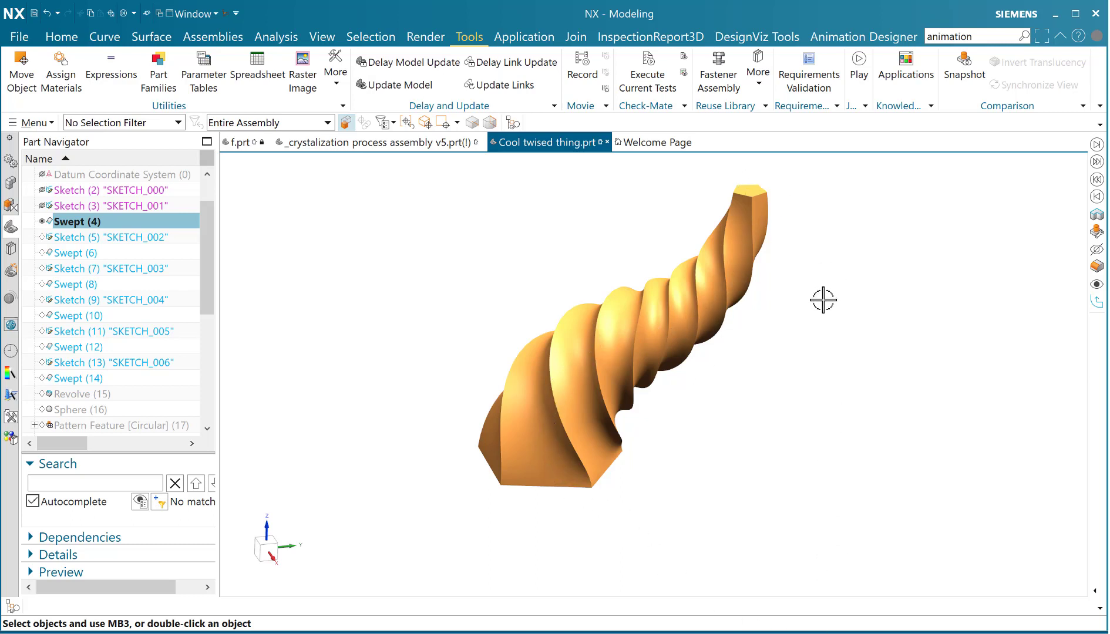
Step the model history forward from Swept (4) through the circular profile sketches and strand sweeps, up to Swept (14).
key("Down")
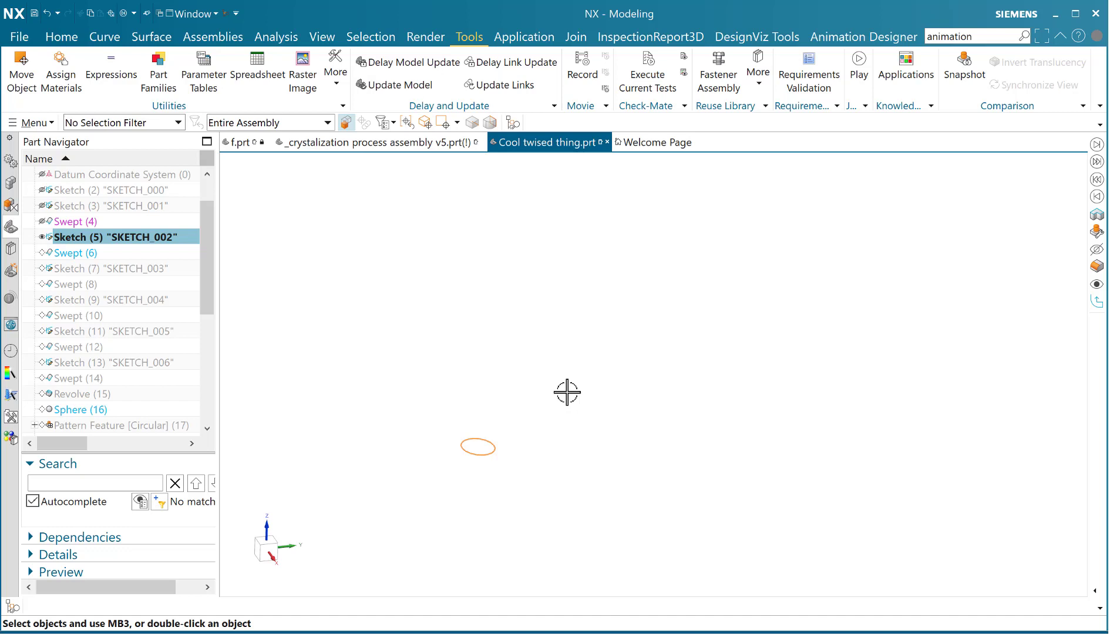
key("Down")
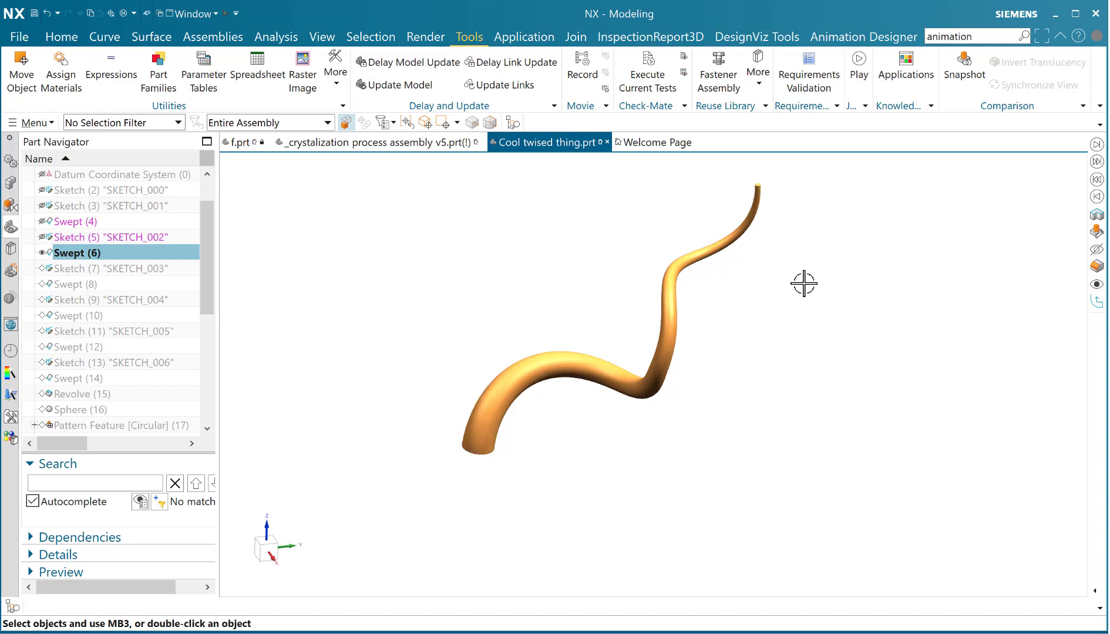
key("Down")
key("Down")
key("Down")
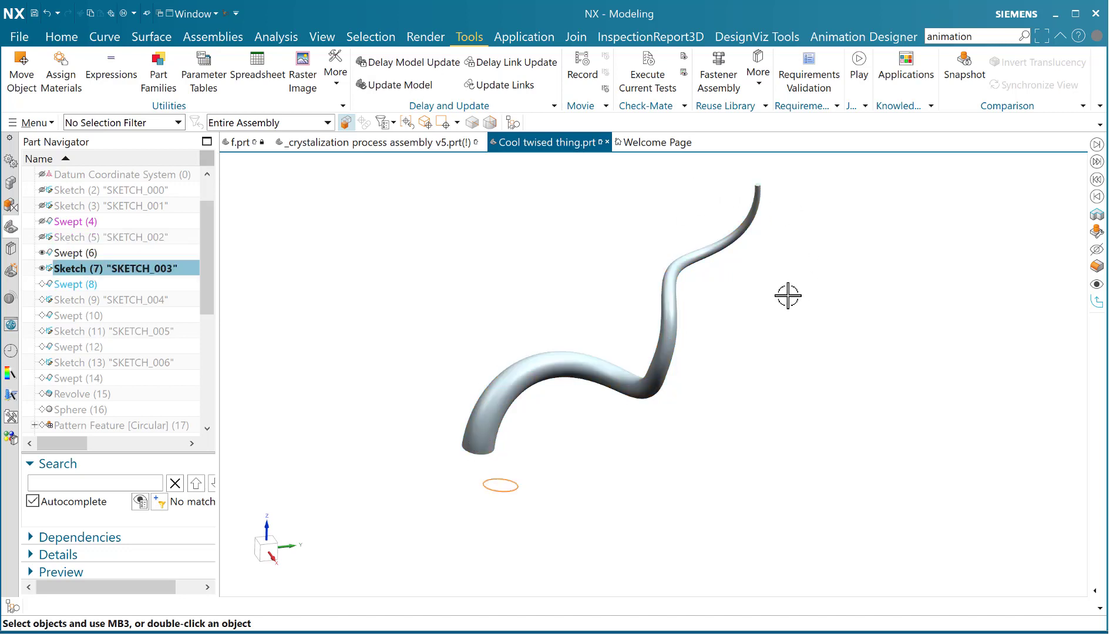
key("Down")
key("Down")
key("Down")
key("Down")
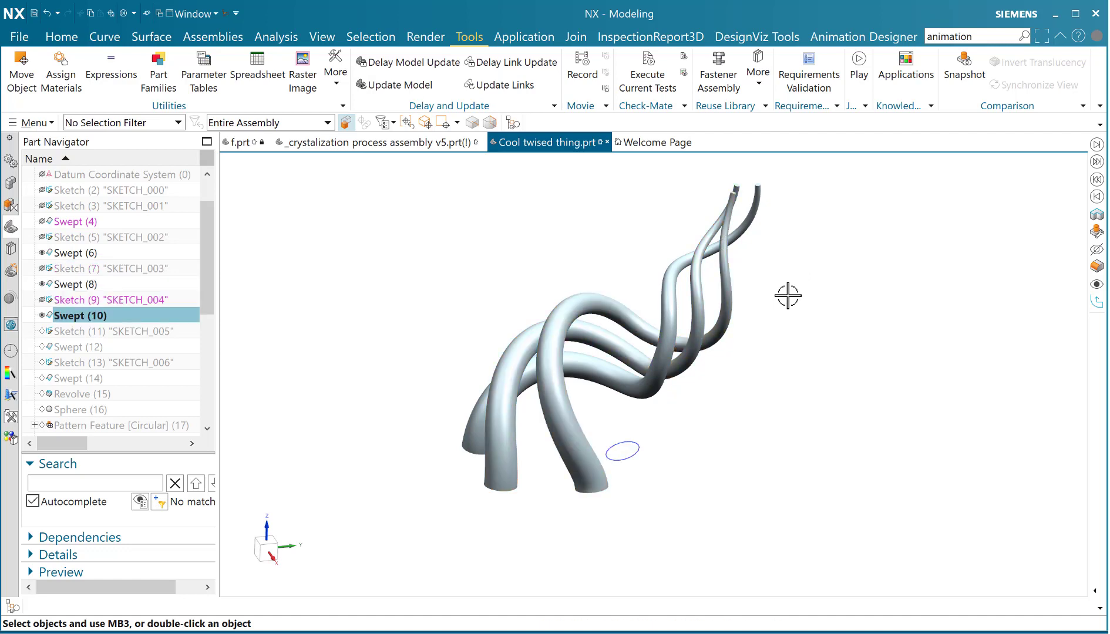
key("Down")
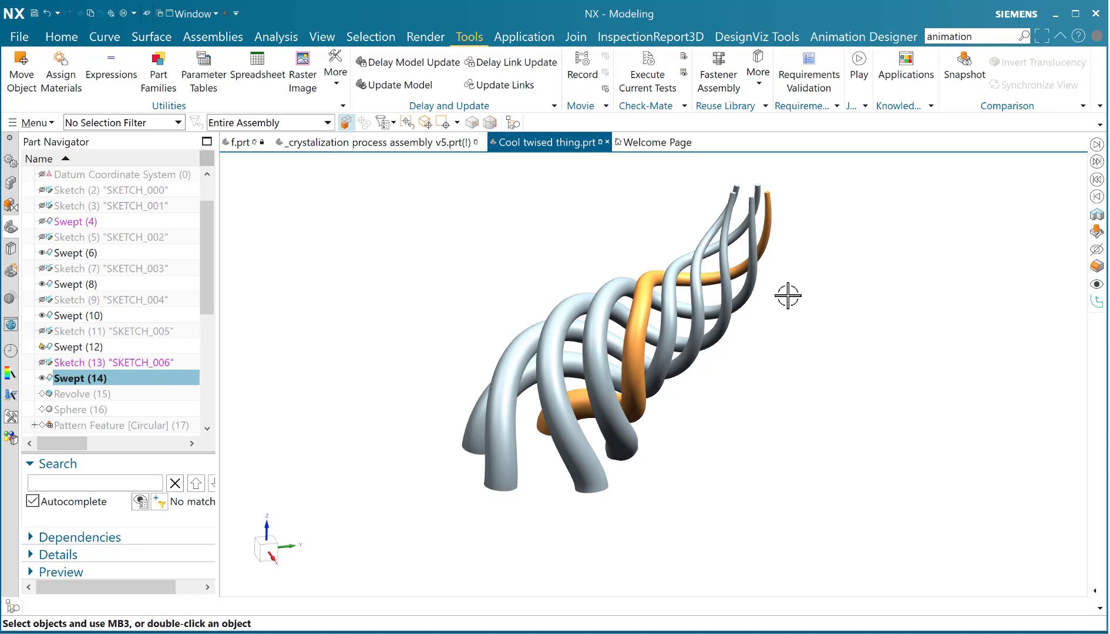
Advance the model history through the revolved base and the sphere to Pattern Feature [Circular] (17).
middle_click_drag(726, 340, 461, 320)
key("Down")
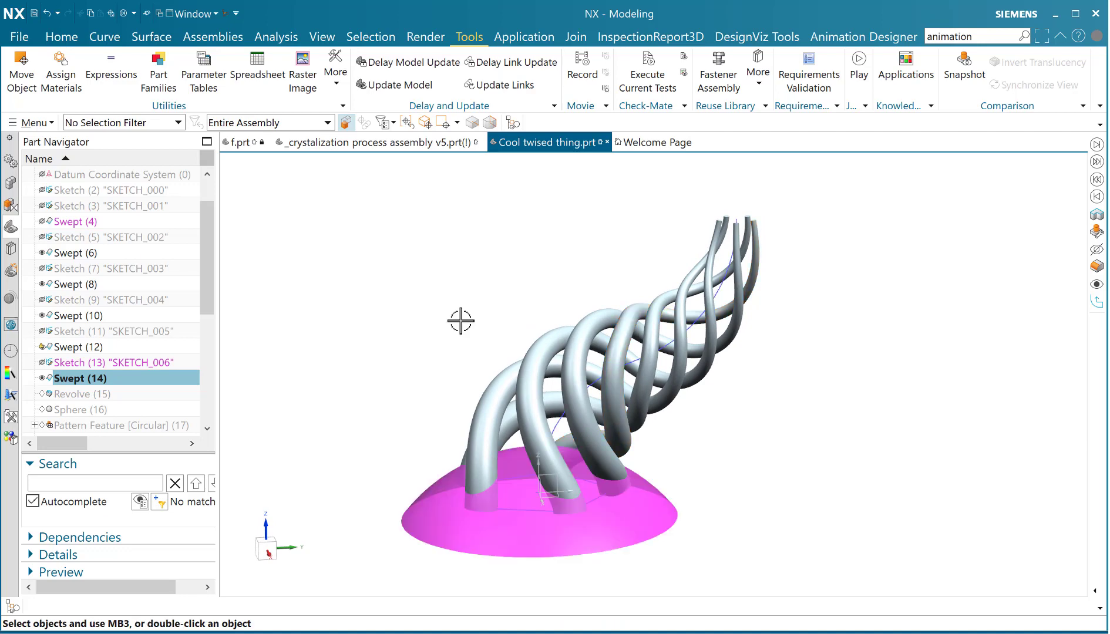
key("Down")
key("Down")
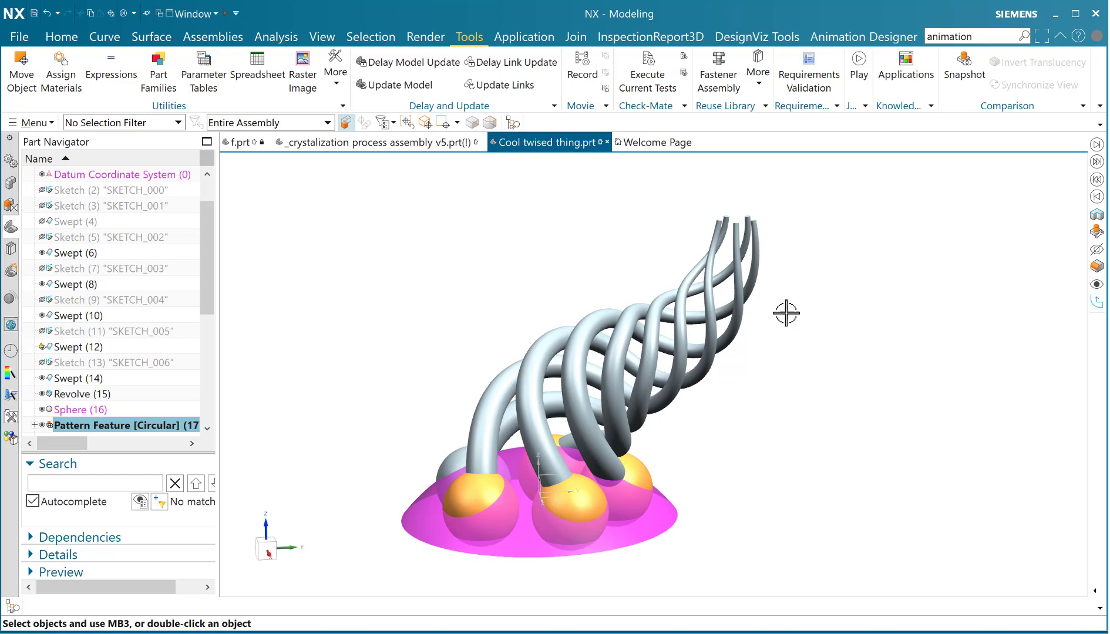
Advance the model history from Unite (18) to Sphere (23) to review how the strands and base are joined and the tip spheres started.
middle_click_drag(664, 436, 707, 433)
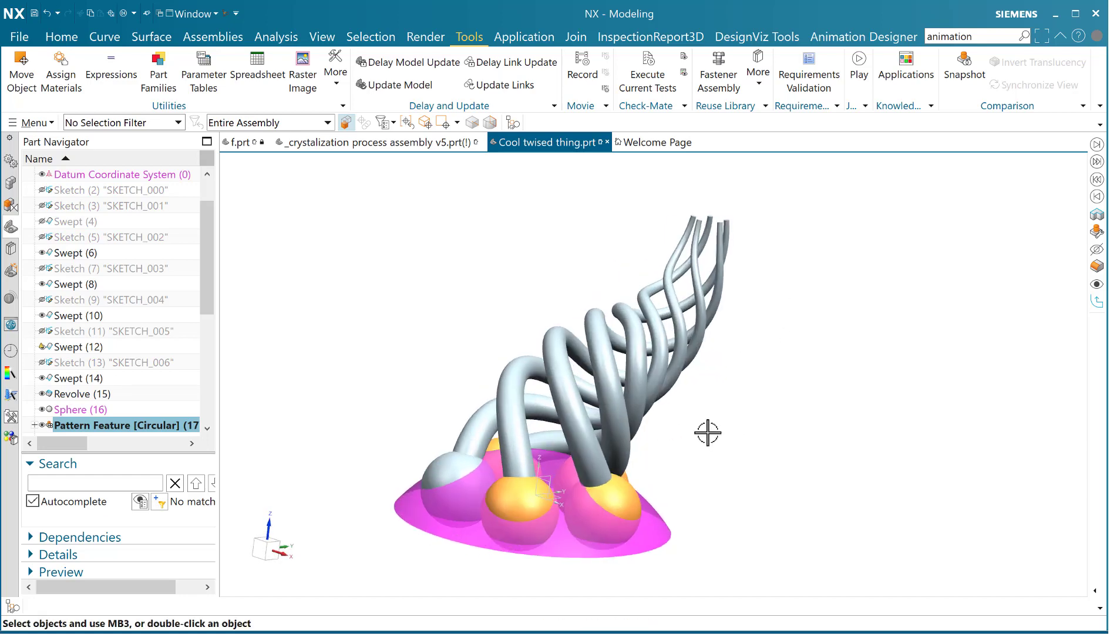
key("Down")
key("Down")
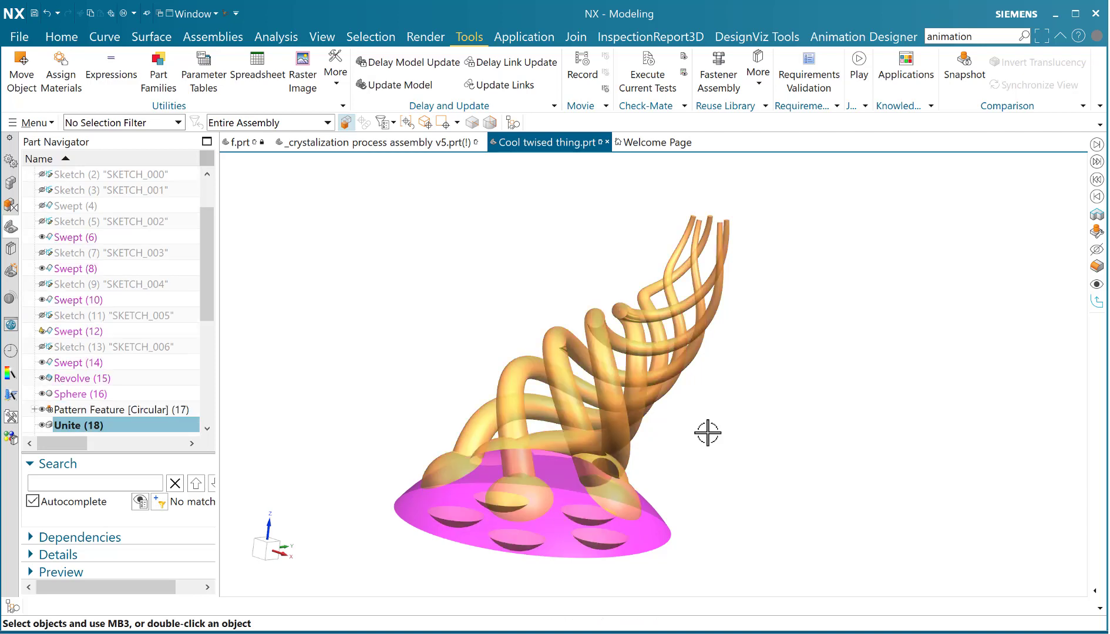
key("Down")
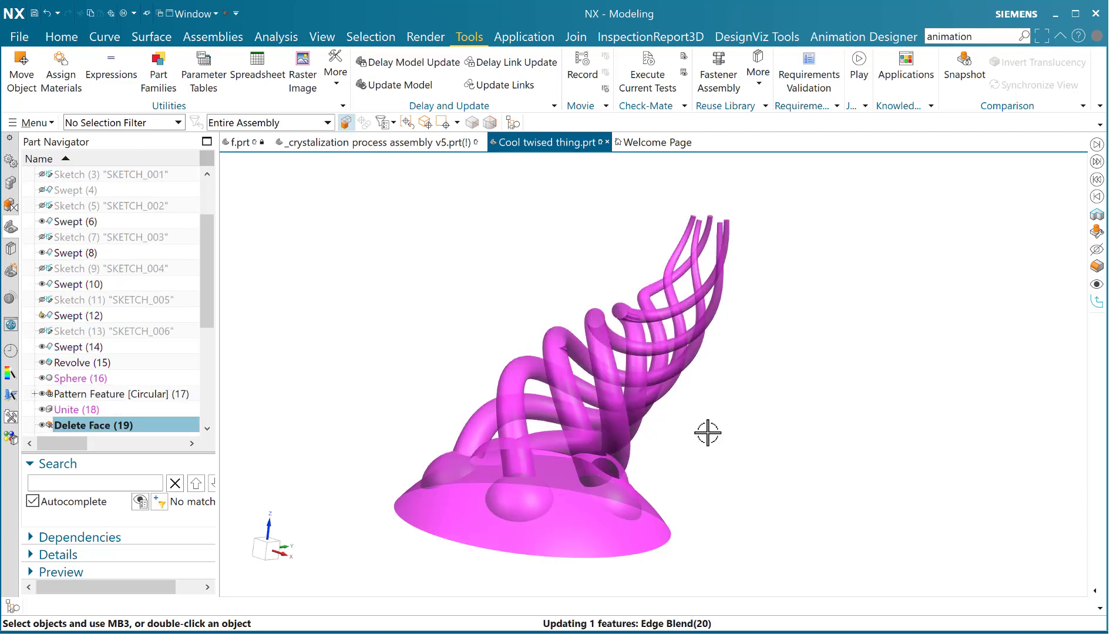
key("Down")
key("Down")
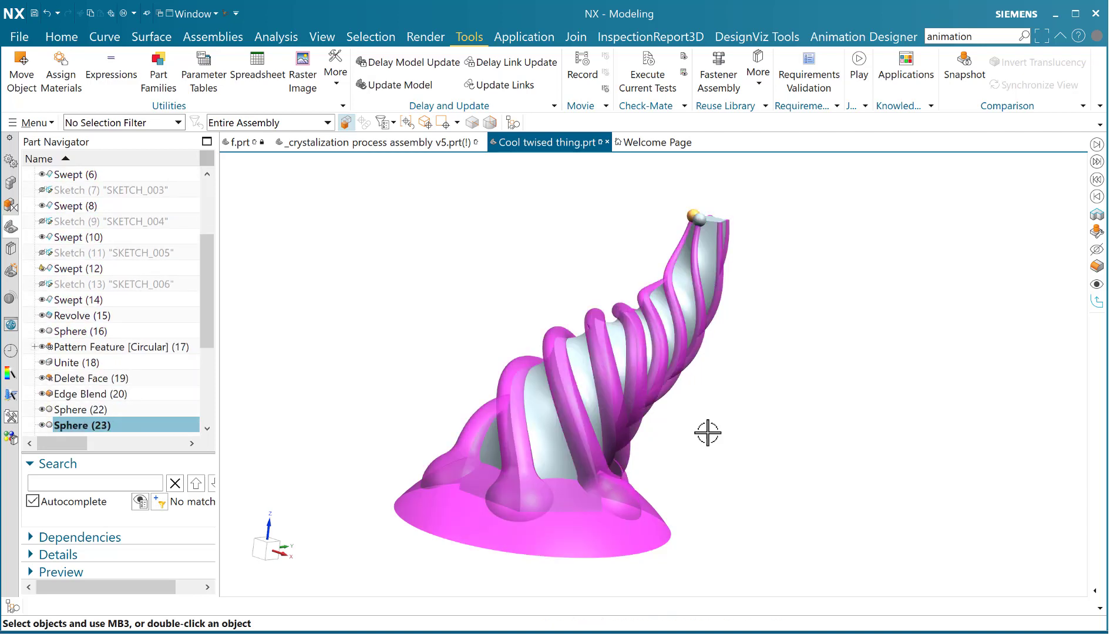
Advance the model history through the remaining strand-tip spheres and their Unite to Edge Blend (28), viewing the tips up close.
scroll(692, 197, "up", 2)
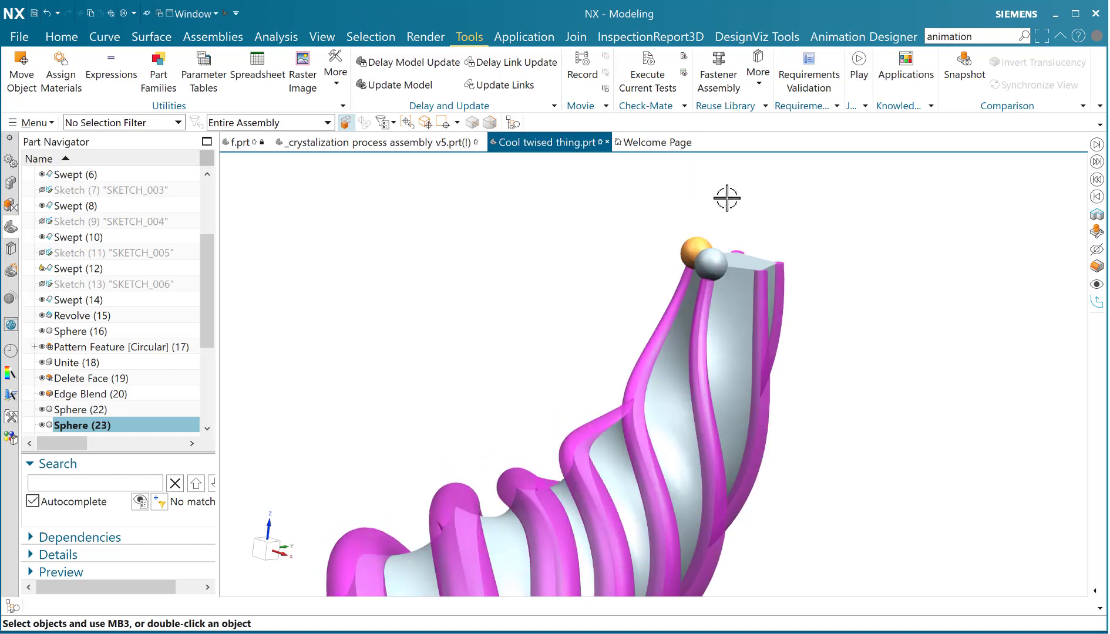
key("Down")
key("Down")
key("Down")
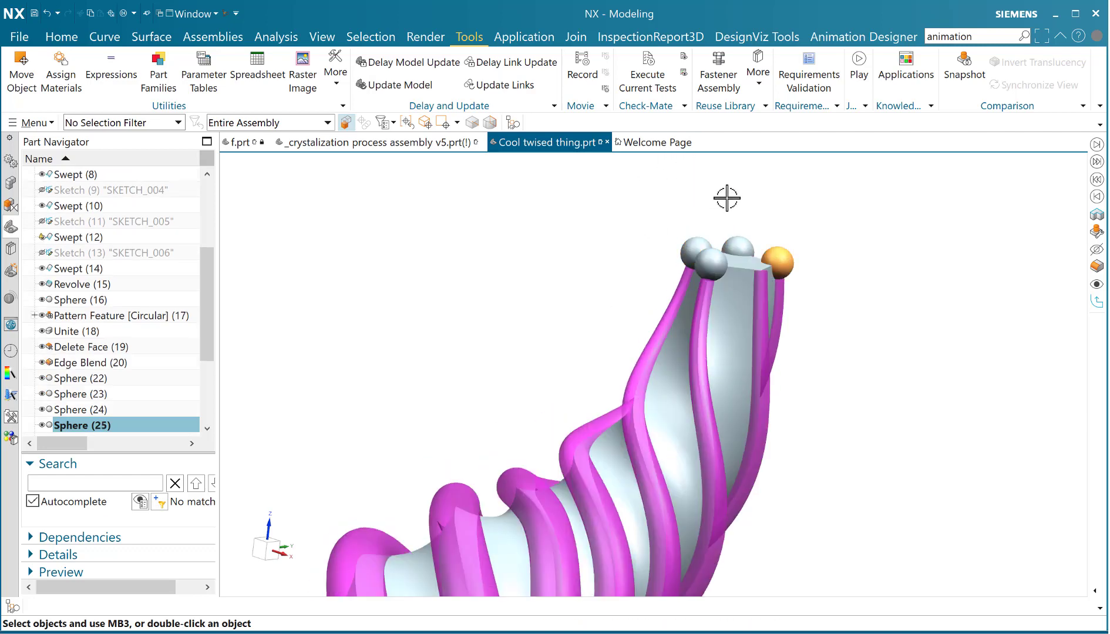
key("Down")
key("Down")
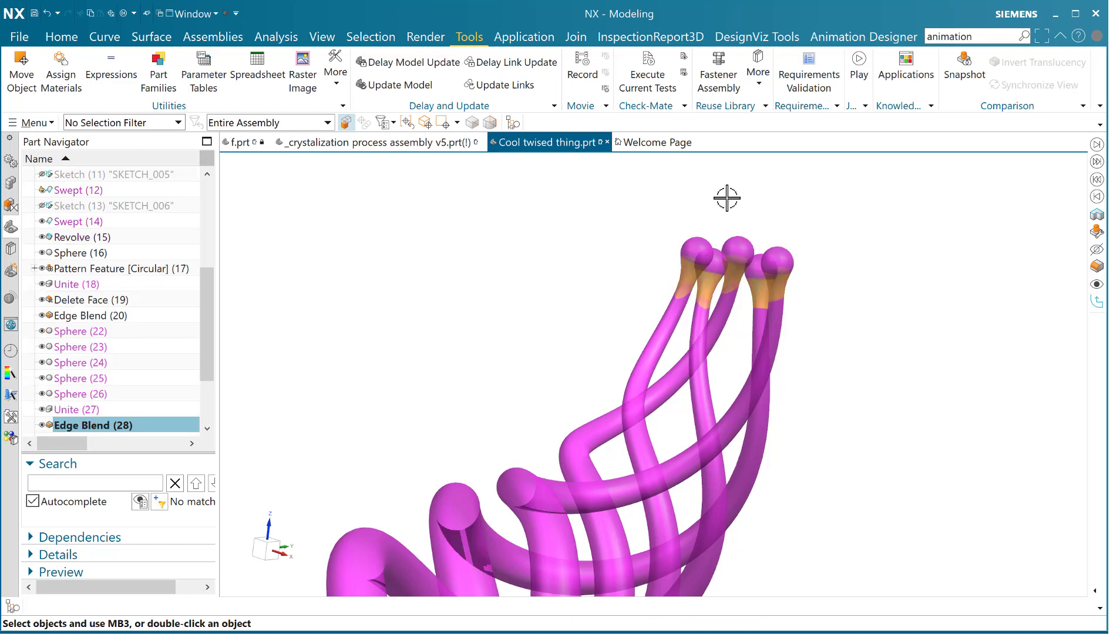
Advance the model history through the remaining edge blends to Edge Blend (34) and clear the selection.
key("Down")
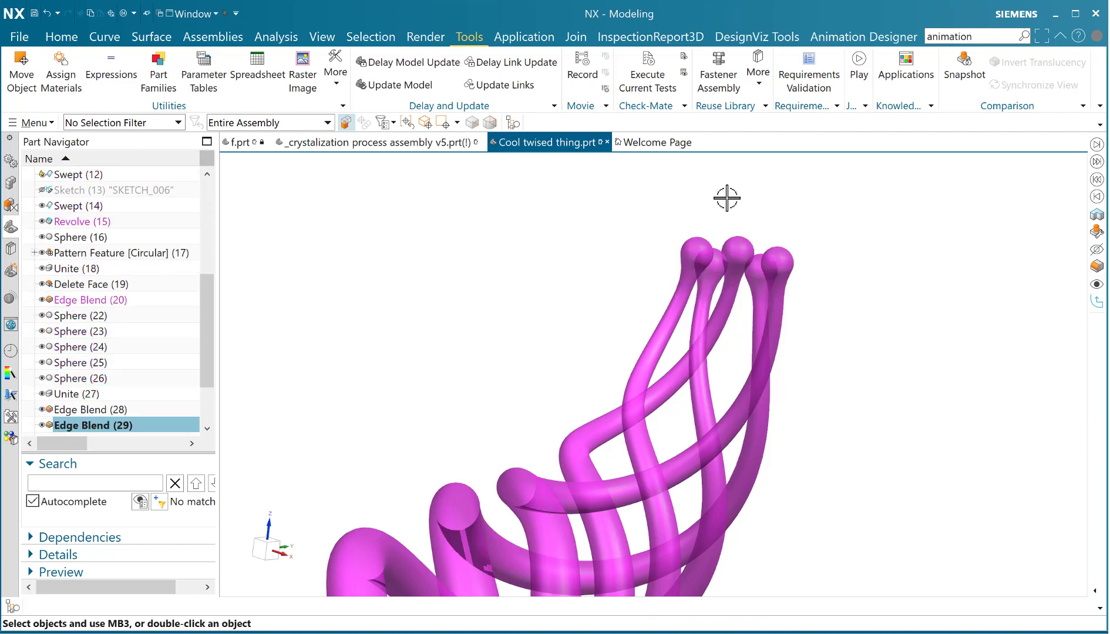
key("Down")
scroll(464, 248, "down", 4)
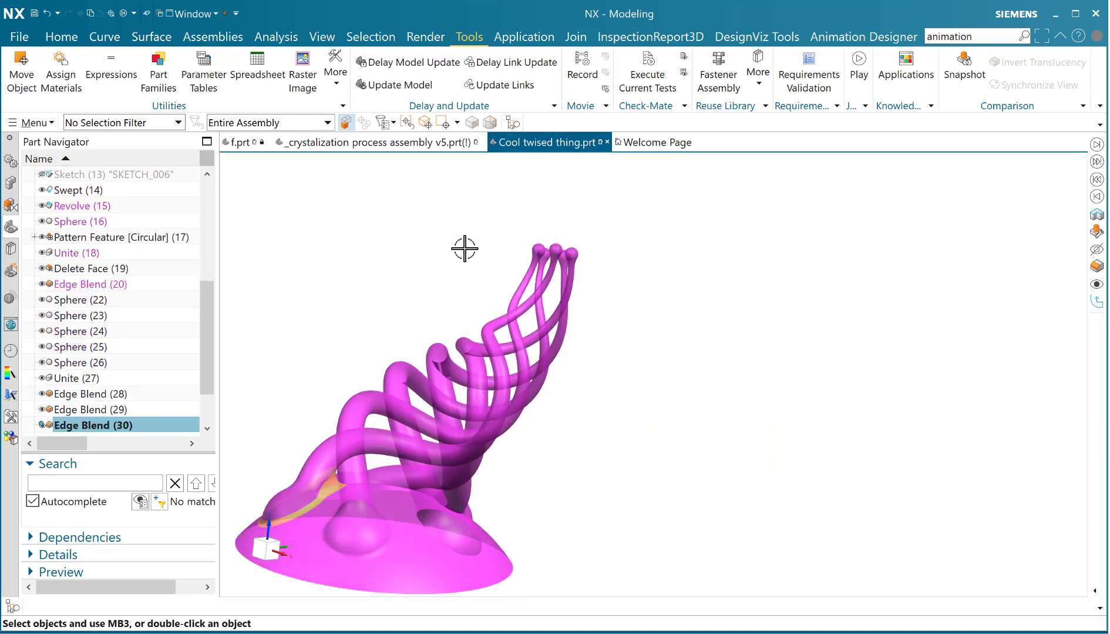
key("Down")
key("Down")
key("Down")
key("Down")
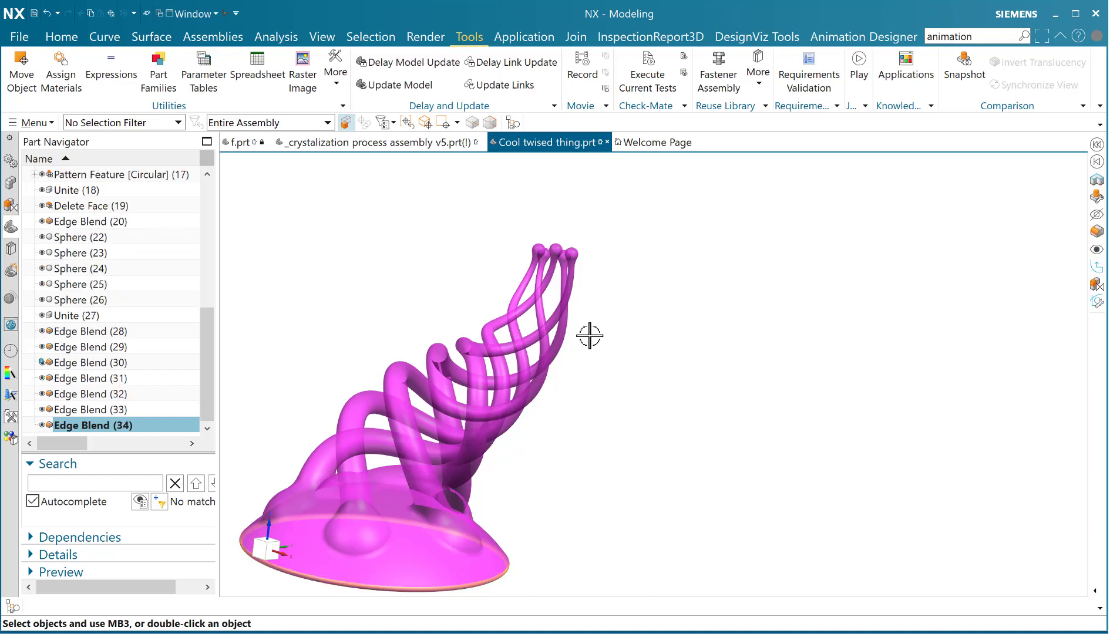
key("Escape")
scroll(669, 389, "down", 2)
scroll(642, 403, "up", 2)
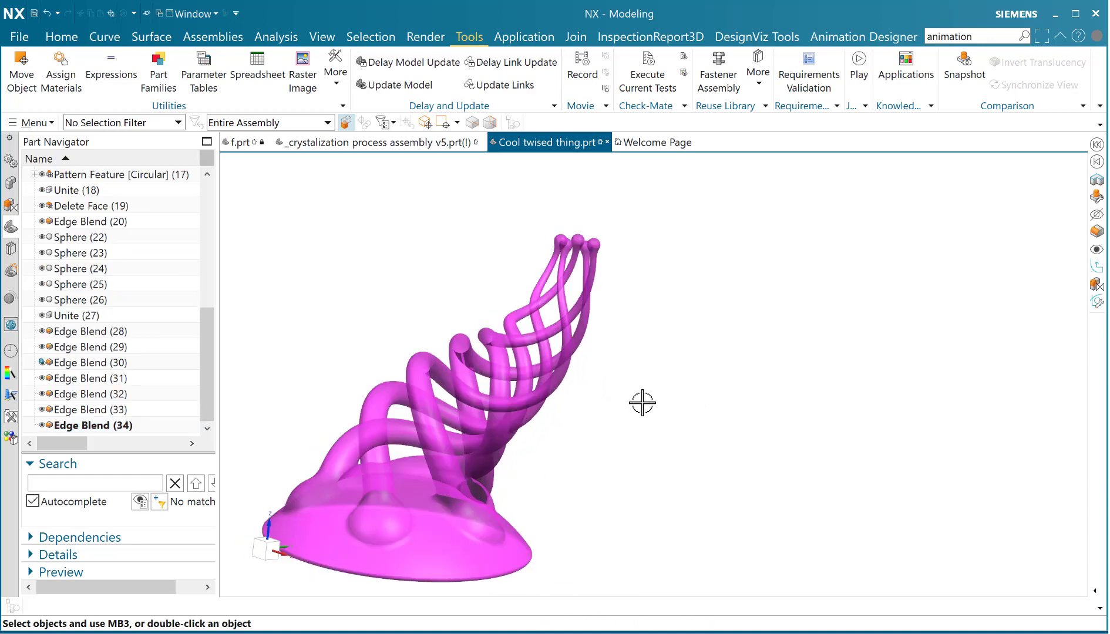
middle_click_drag(641, 403, 764, 424)
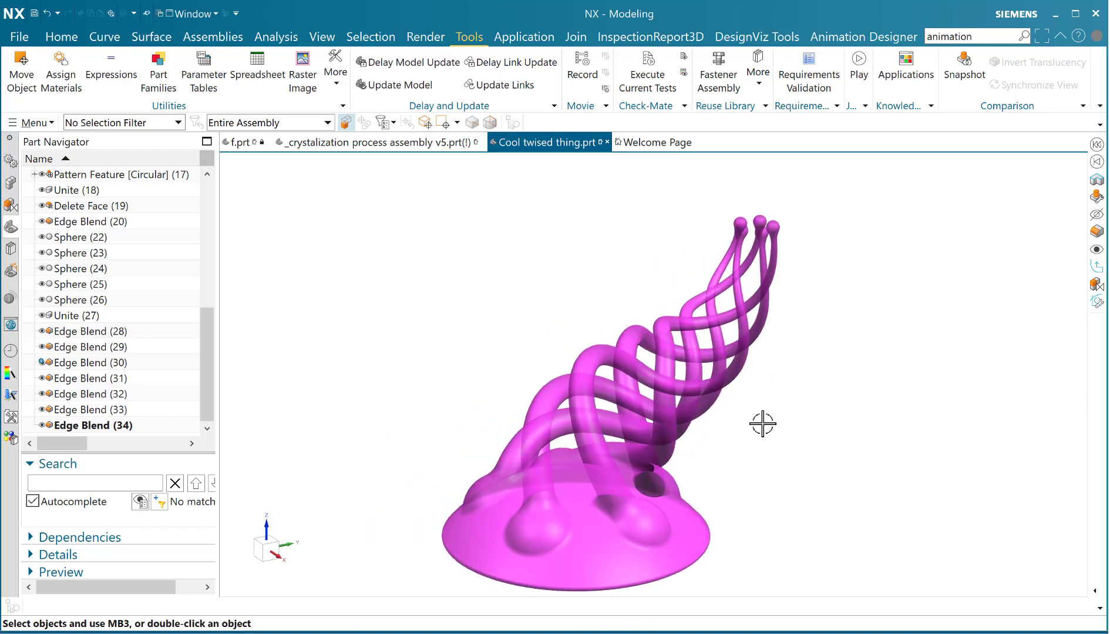
middle_click_drag(763, 453, 728, 431)
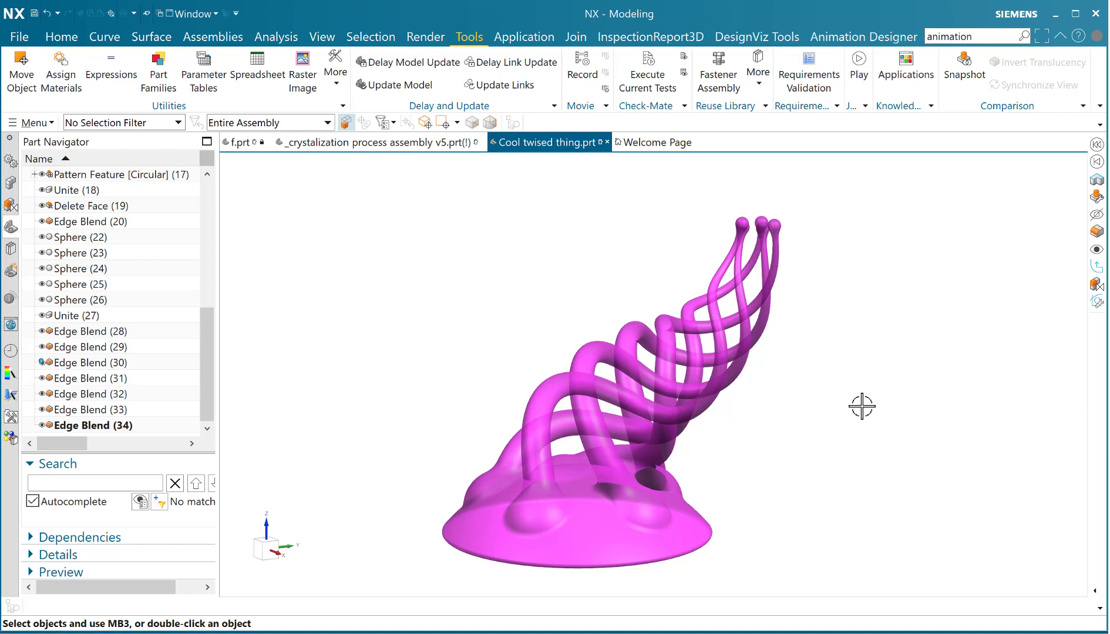
middle_click_drag(852, 436, 827, 440)
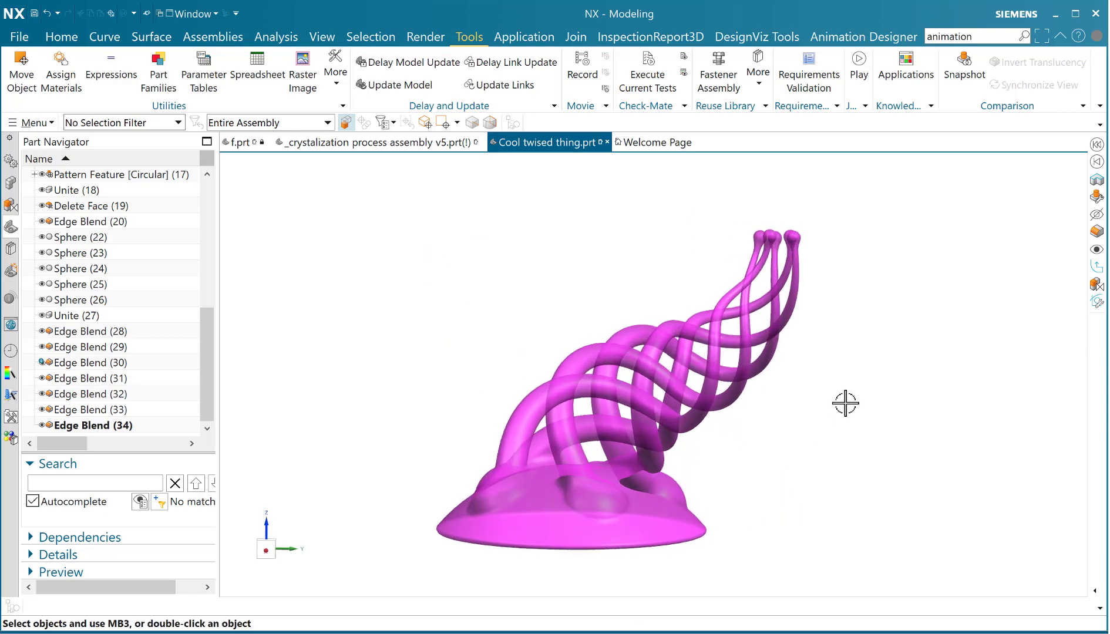